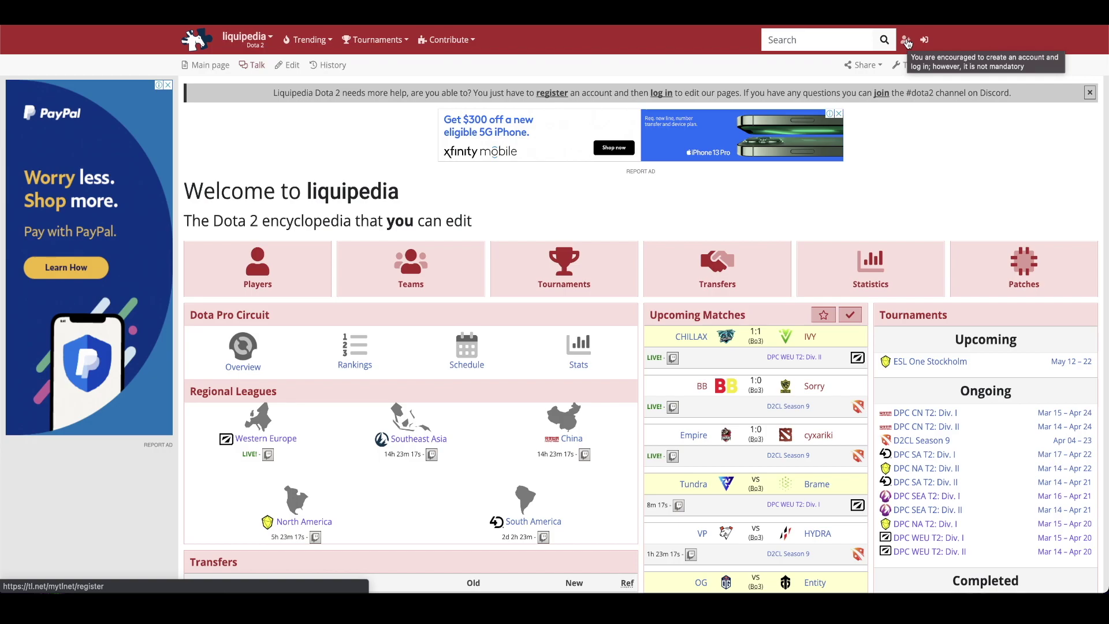
Log in to the Dota 2 wiki with the remembered TL.net account.
click(907, 42)
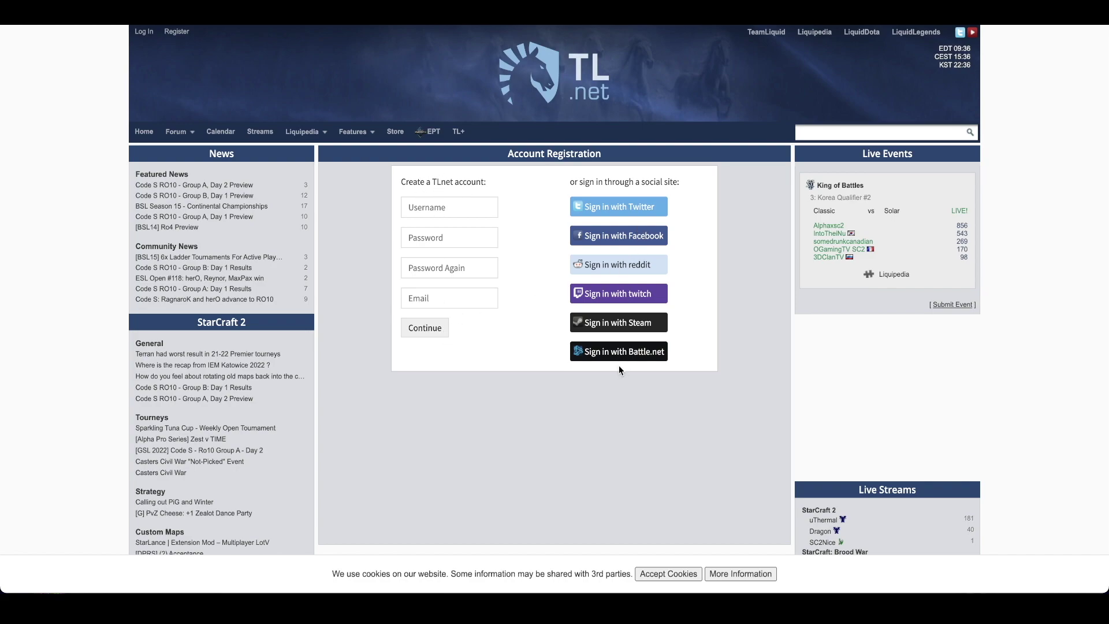
key(alt+Left)
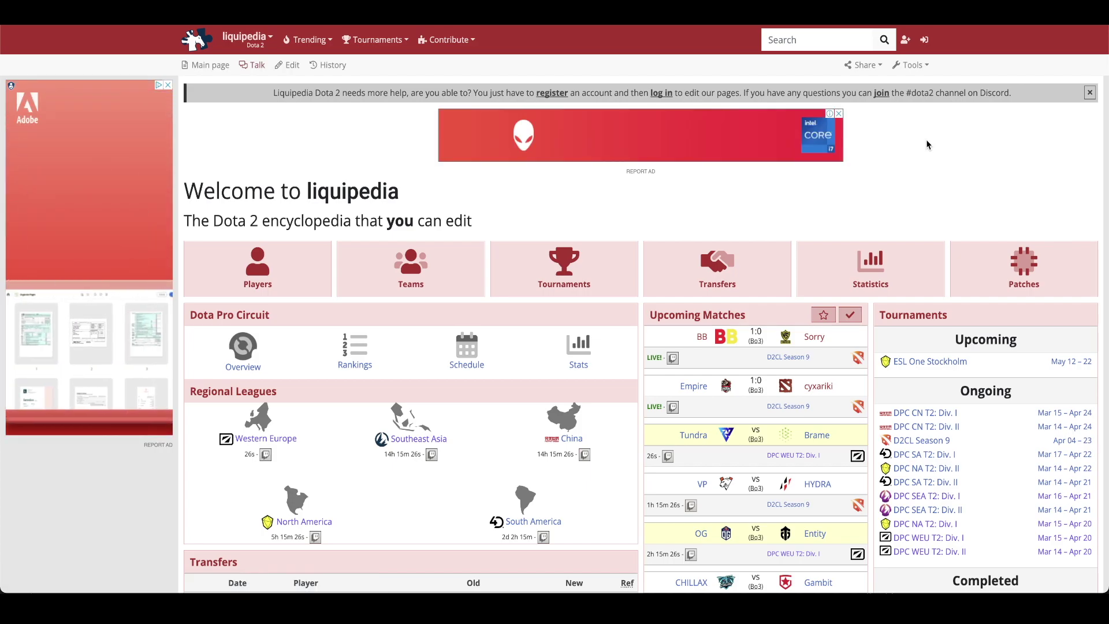
click(924, 39)
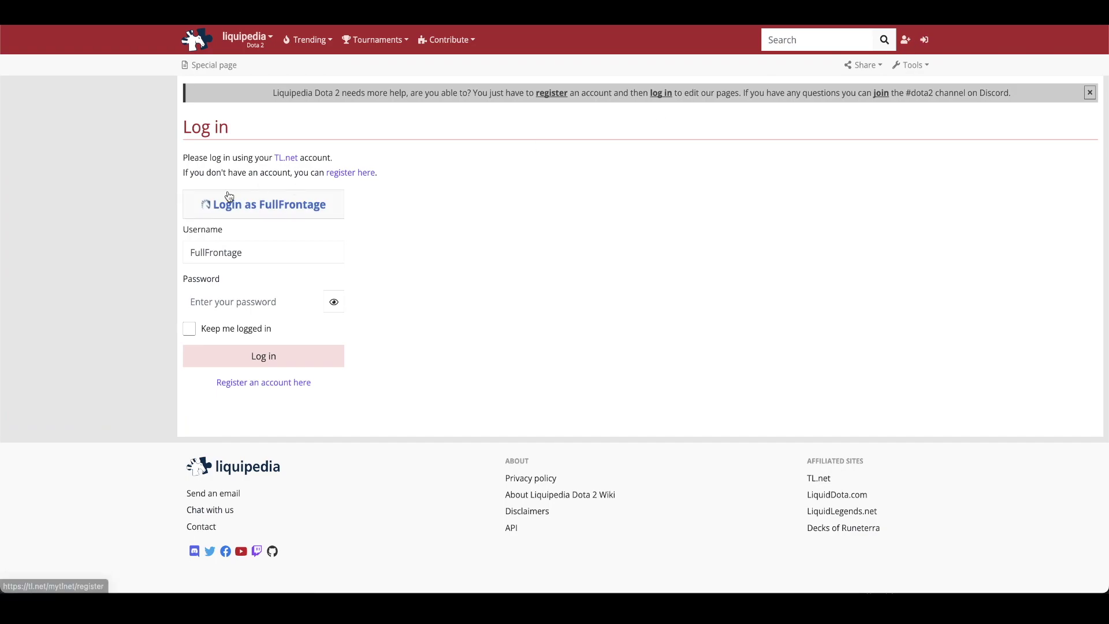
click(228, 201)
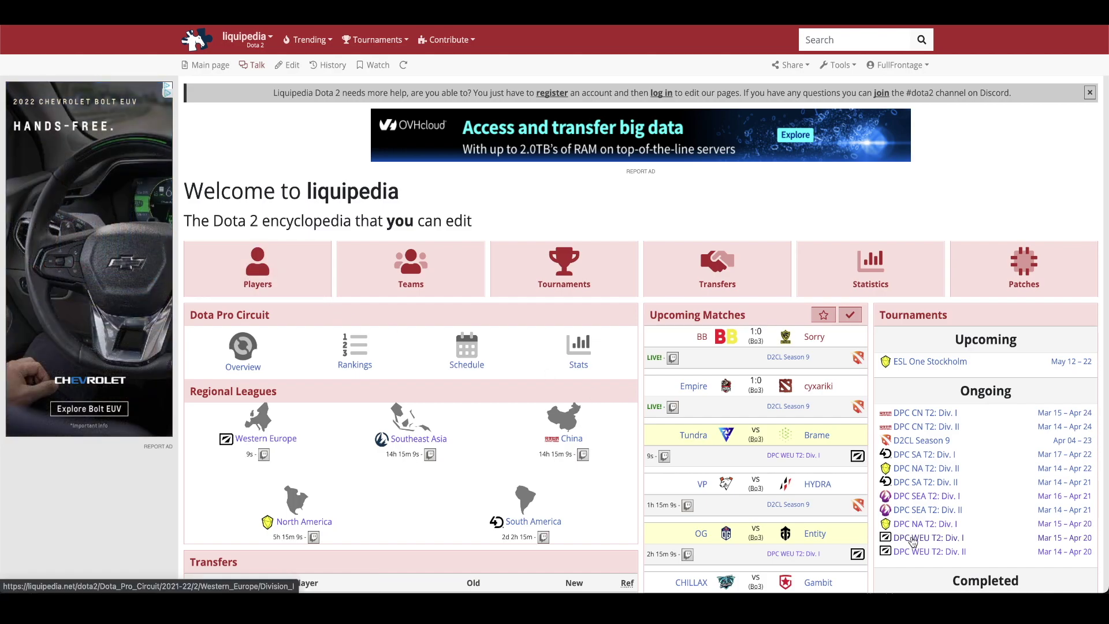
Open DPC WEU T2: Div. I from Ongoing tournaments and scroll down to its Matches section.
click(913, 539)
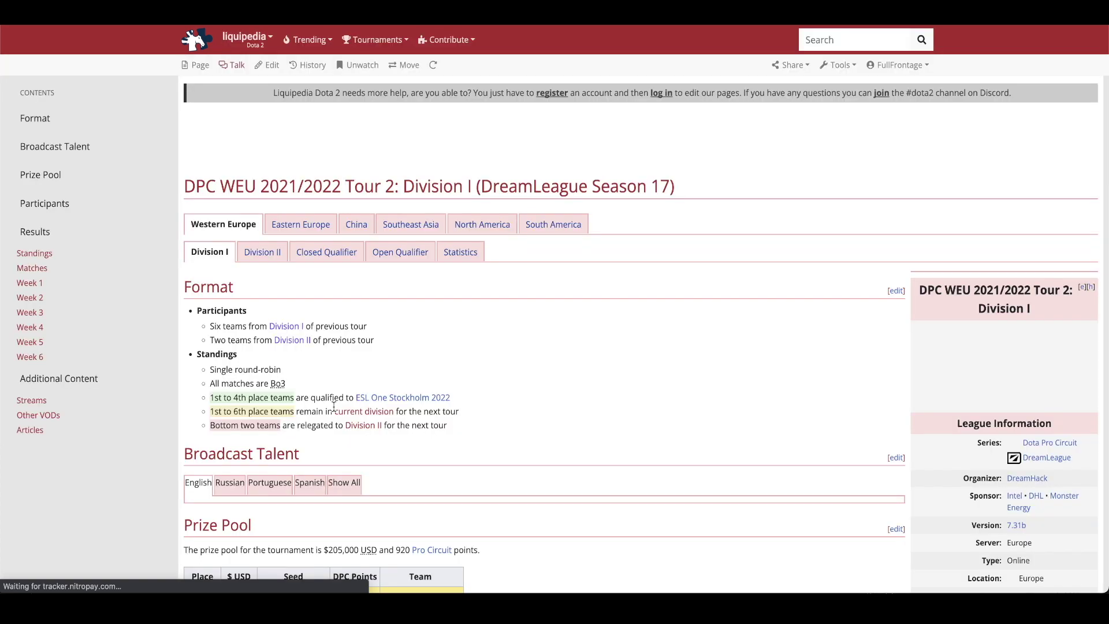
scroll(334, 407, down, 3)
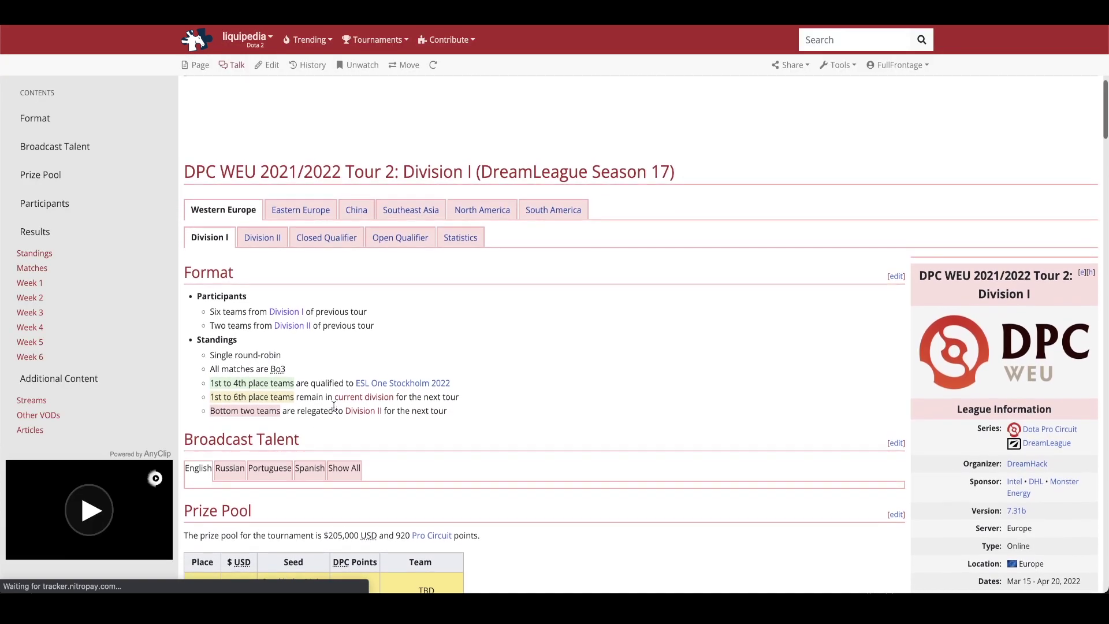
scroll(334, 406, down, 10)
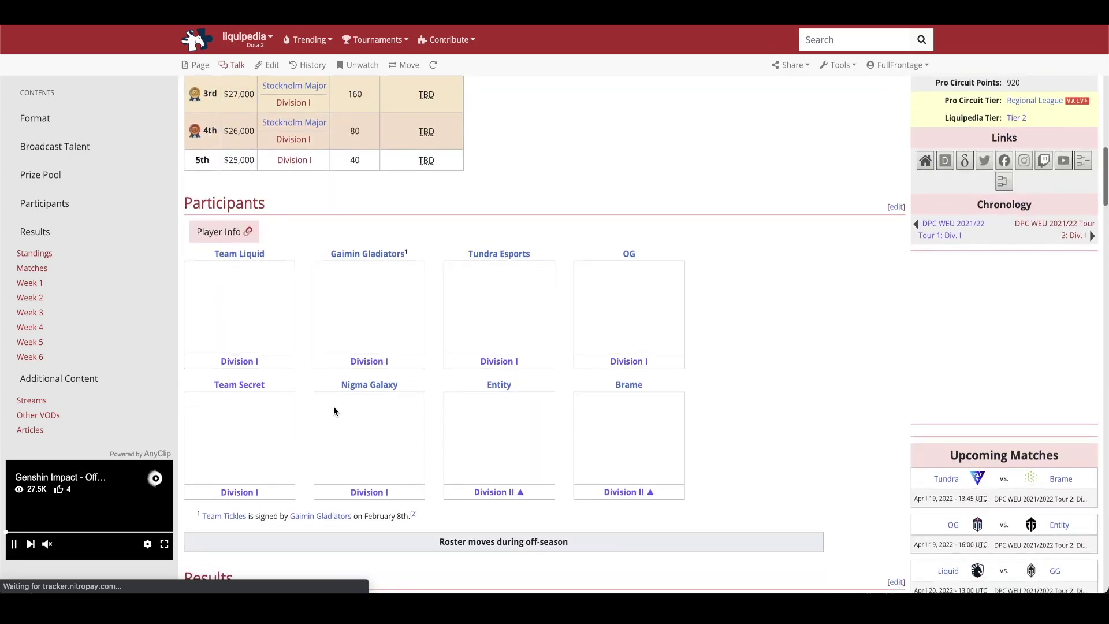
scroll(334, 407, down, 9)
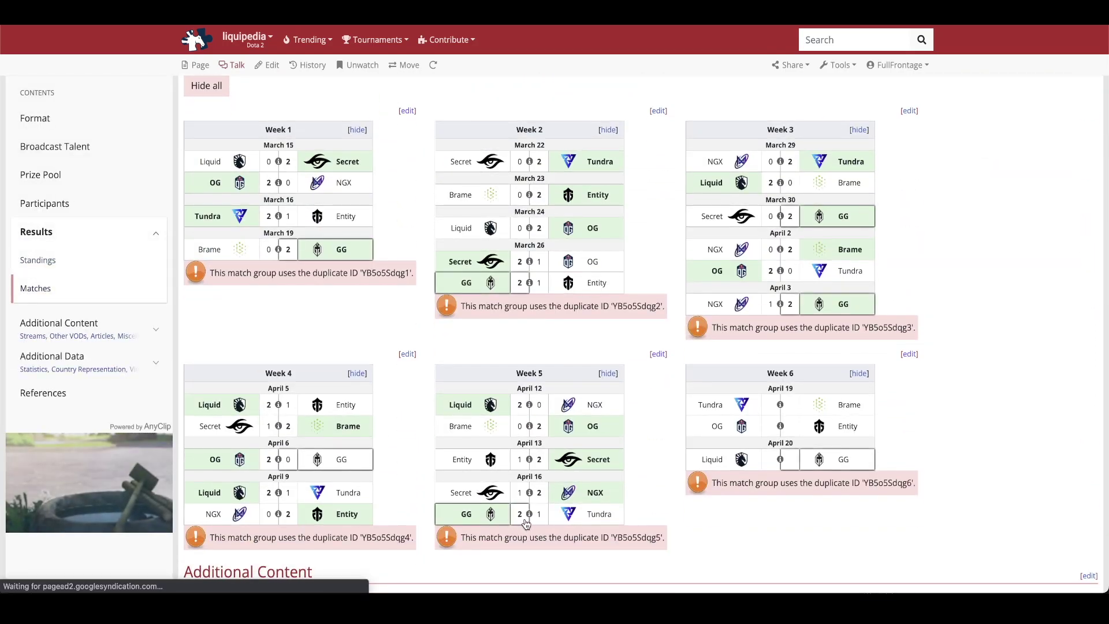
Open the Week 5 section's wikitext in the source editor.
click(658, 355)
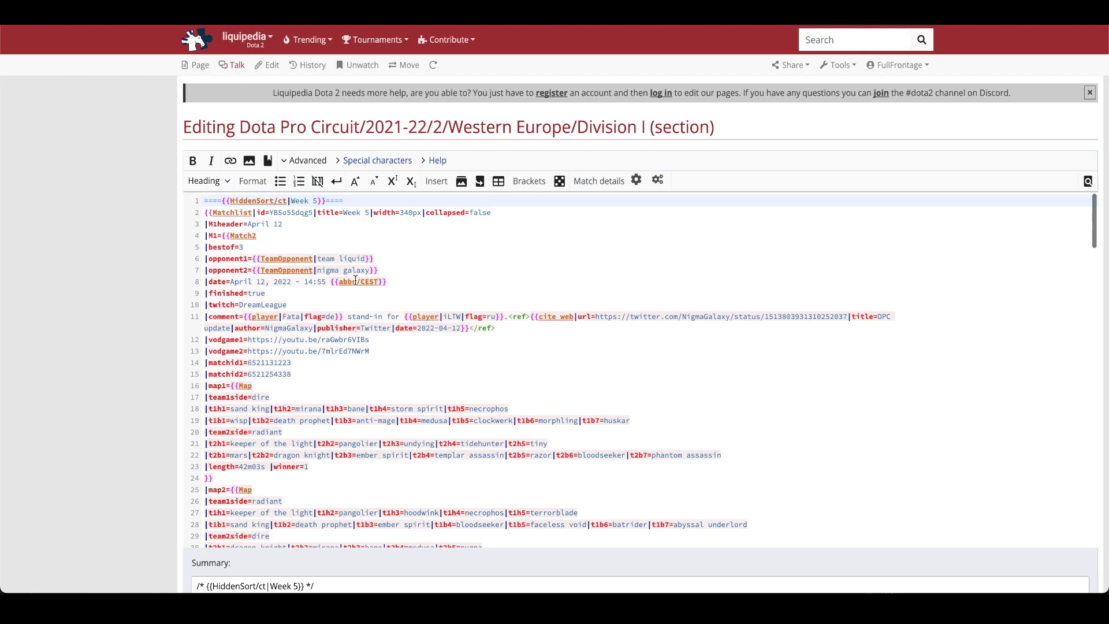
drag(379, 270, 202, 261)
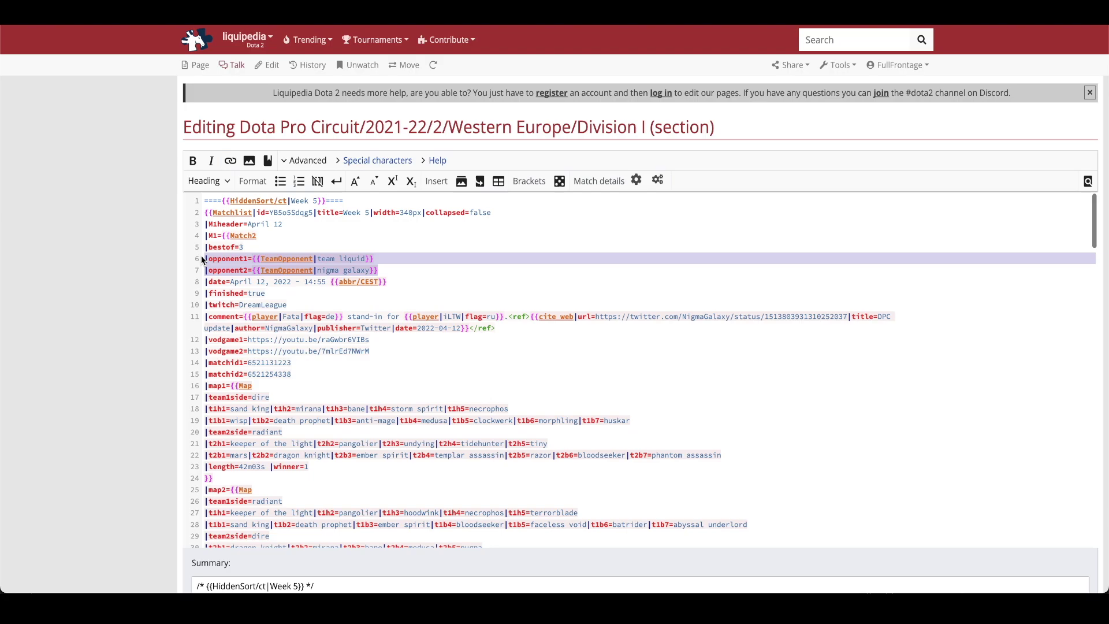
click(431, 364)
Find the M5 Gladiators vs Tundra opponent lines and their map1–map3 entries.
scroll(431, 364, down, 15)
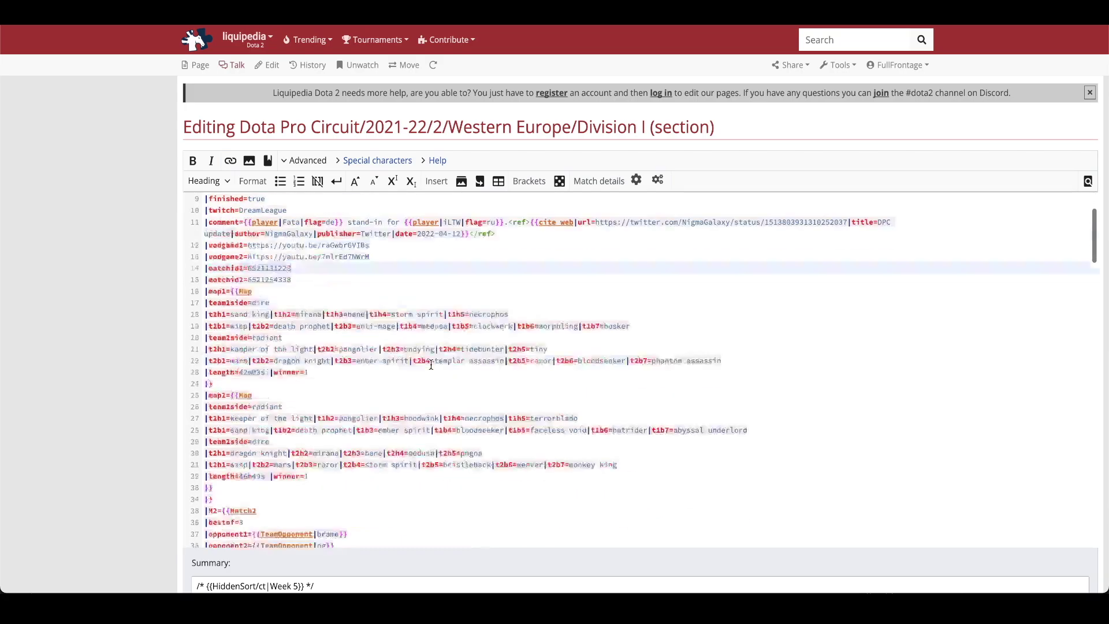
scroll(431, 365, down, 13)
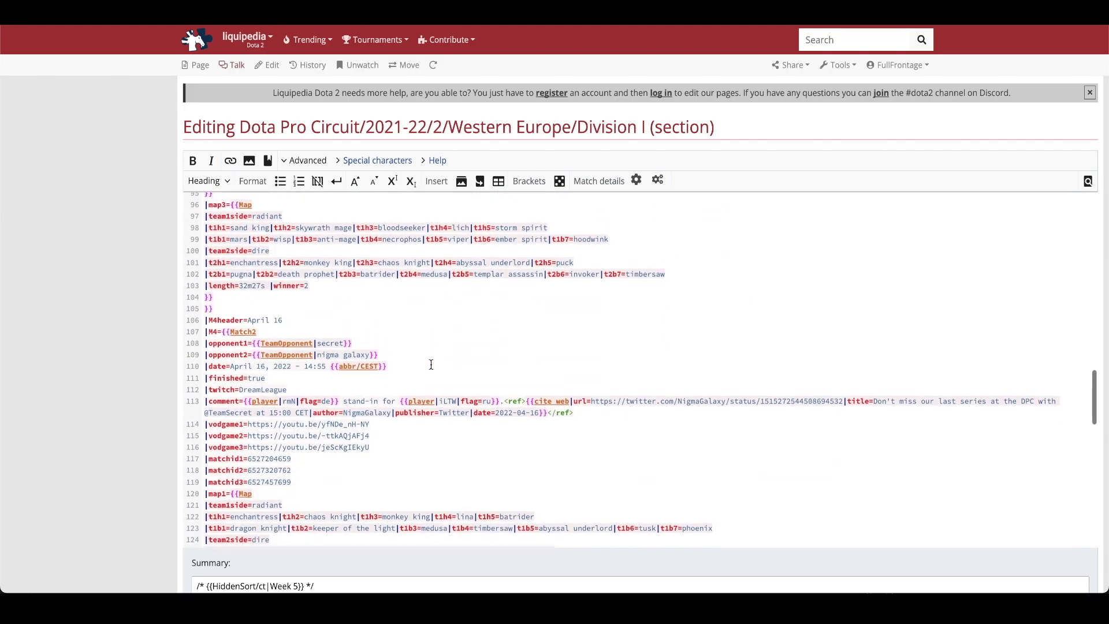
scroll(431, 364, up, 3)
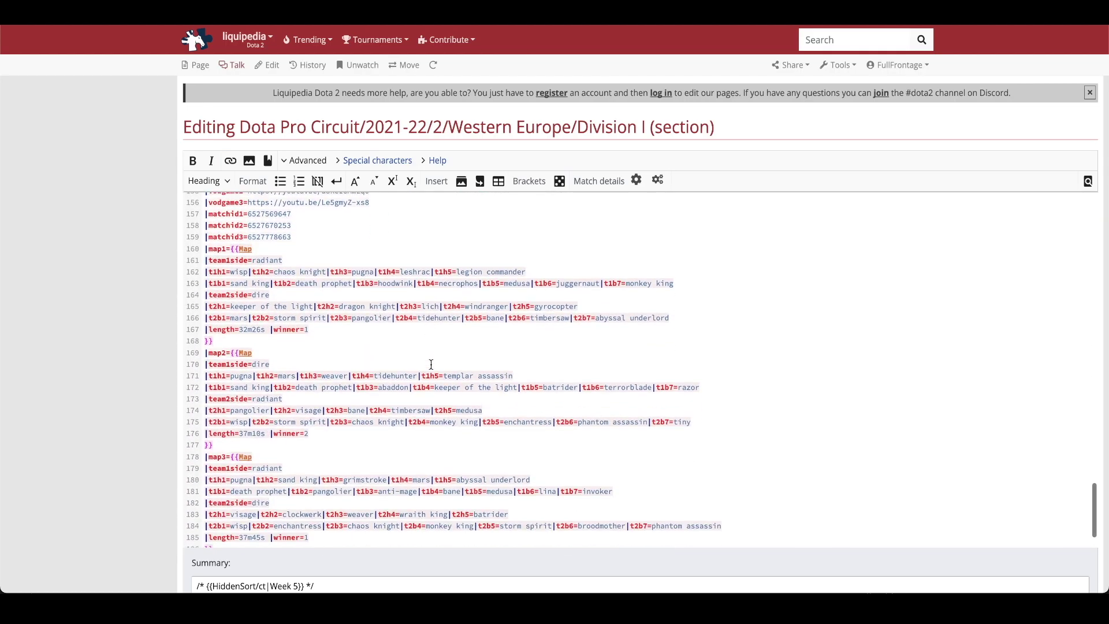
drag(348, 292, 207, 279)
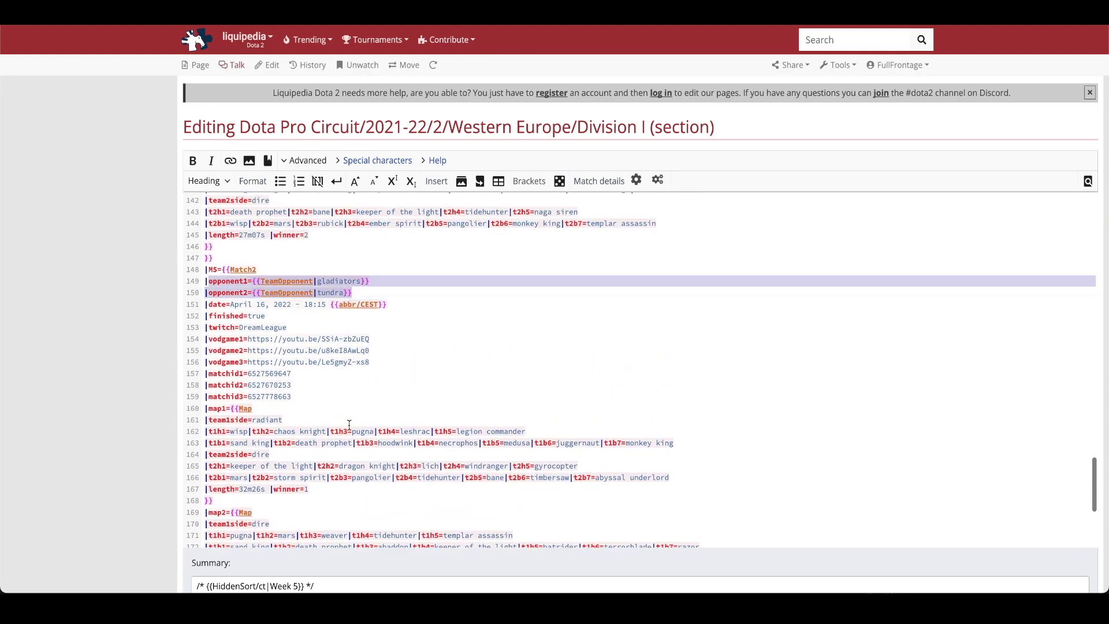
scroll(349, 424, down, 4)
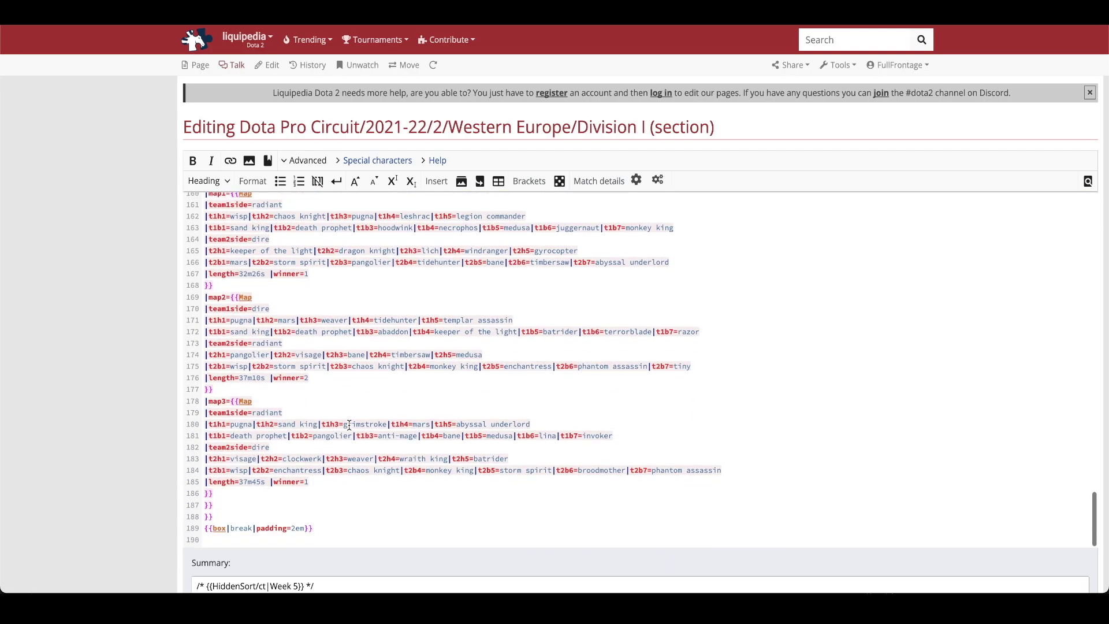
scroll(349, 425, up, 2)
Review the match's map1–map3 entries and map 1's radiant side value.
click(242, 289)
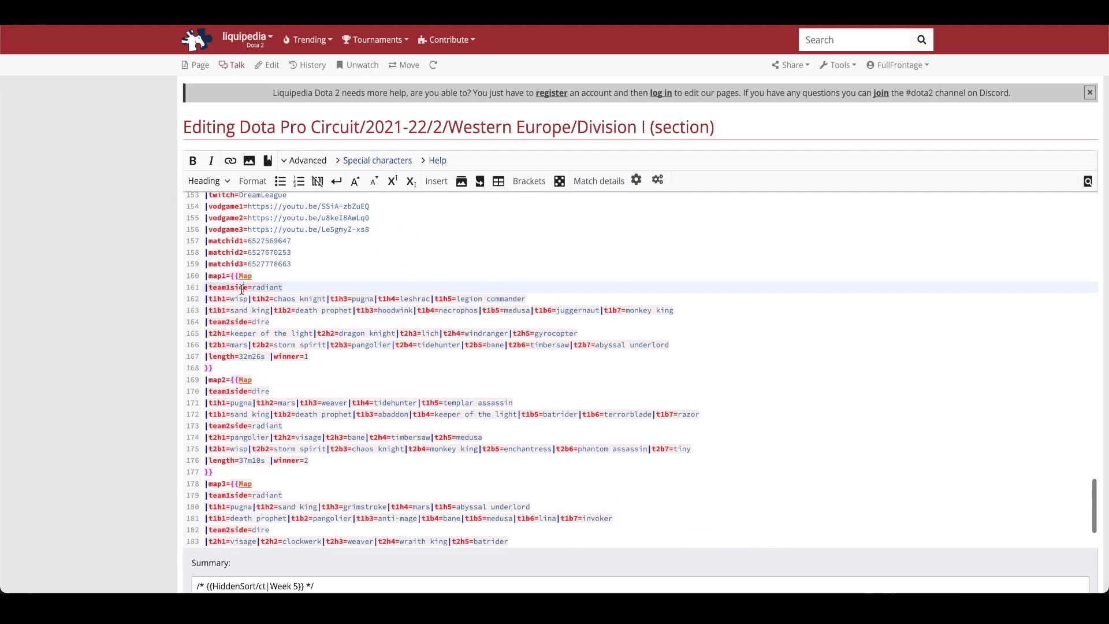
drag(210, 275, 226, 279)
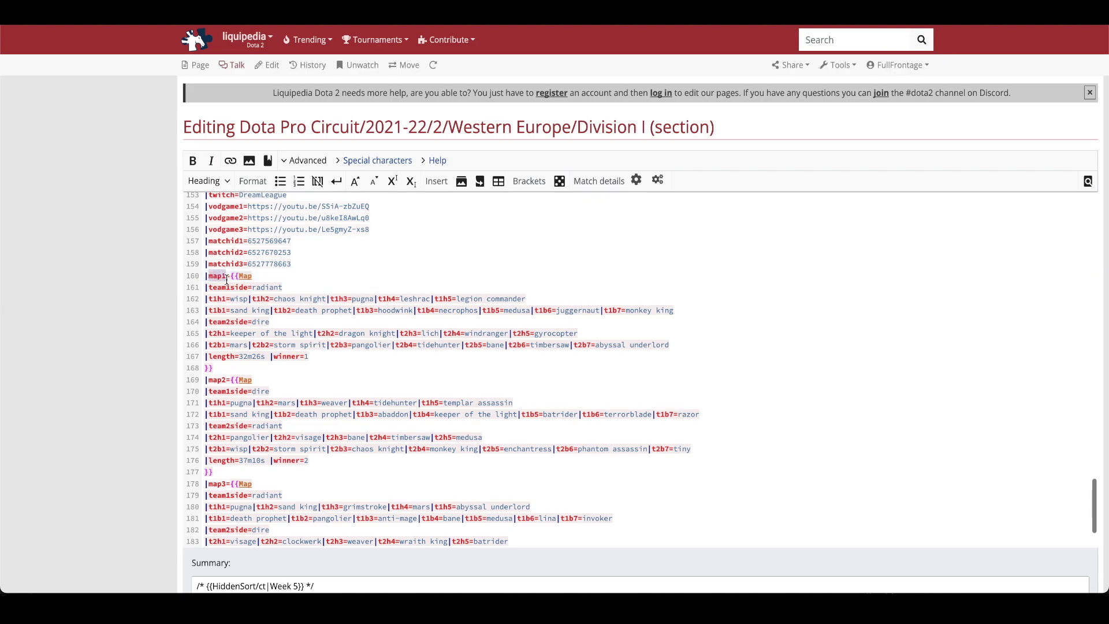
drag(209, 380, 227, 381)
drag(208, 485, 231, 487)
click(285, 287)
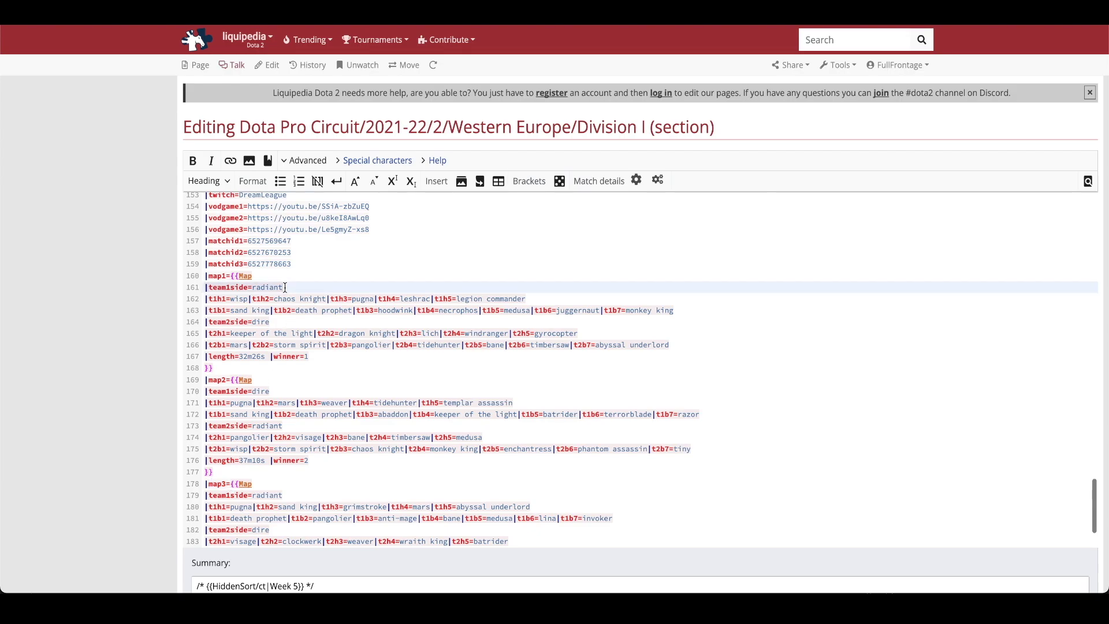
drag(285, 287, 251, 287)
Set map 2's sides to team1side=dire for Gladiators and team2side=radiant for Tundra.
scroll(252, 287, up, 2)
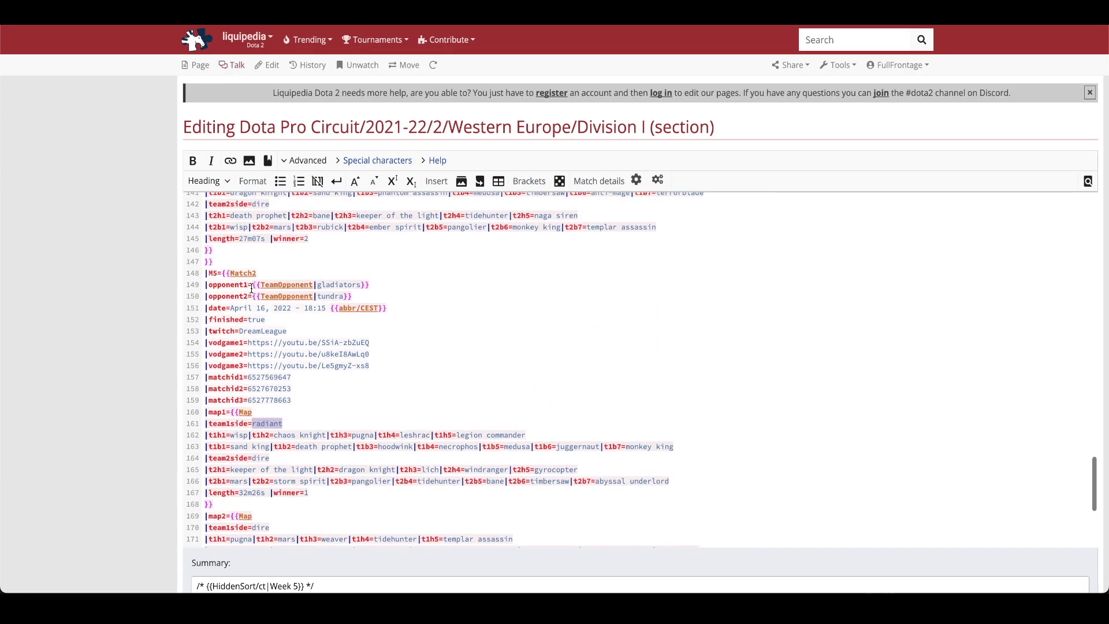
scroll(315, 319, down, 1)
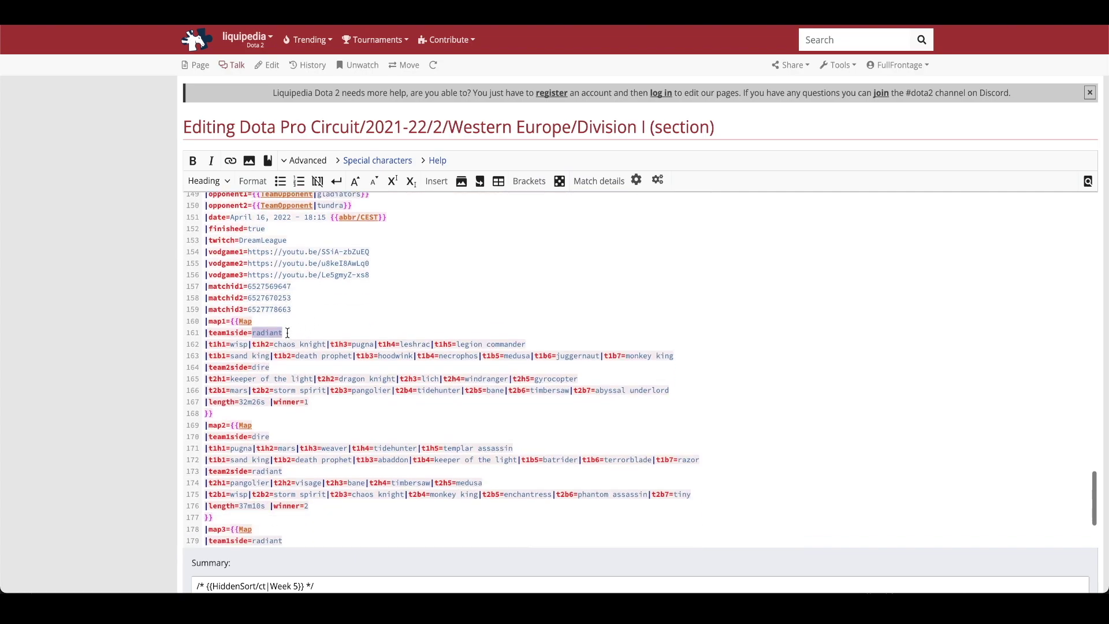
click(287, 332)
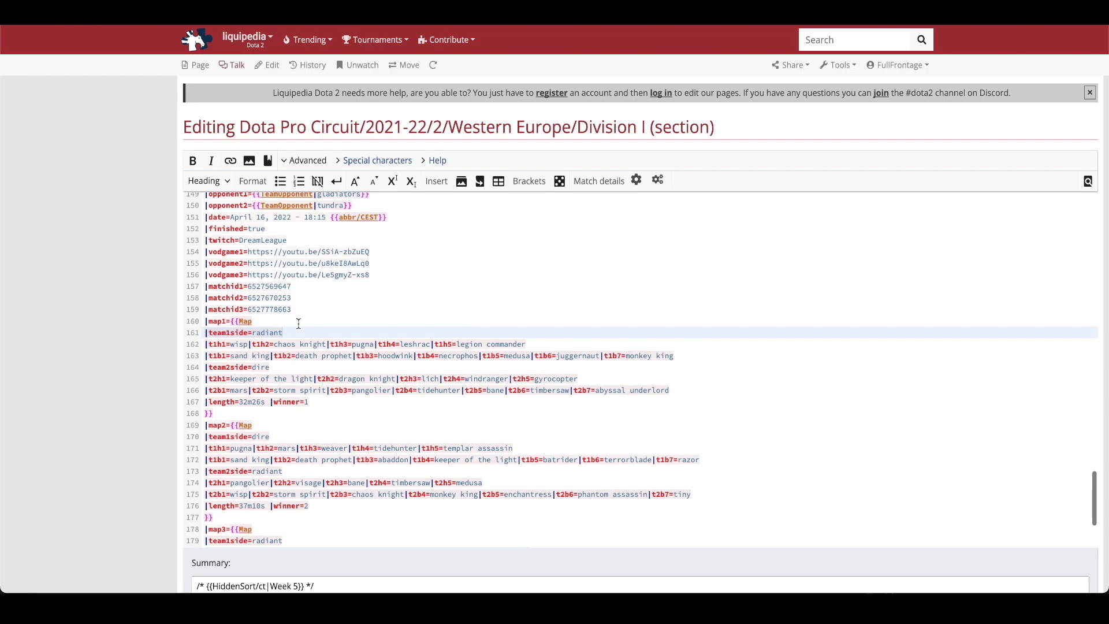
scroll(299, 324, up, 1)
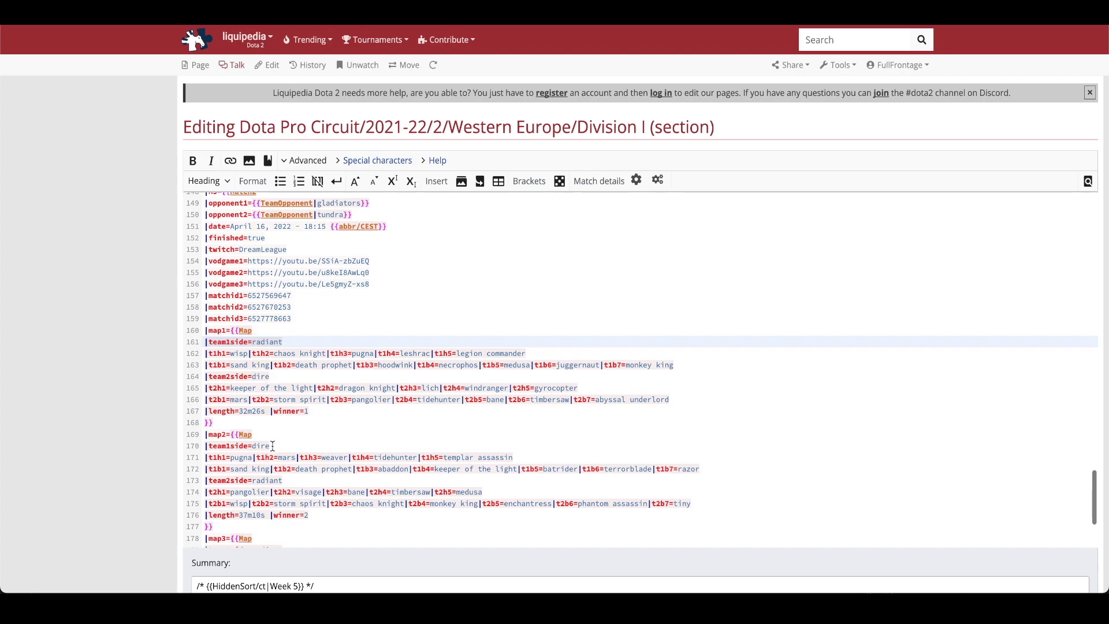
drag(273, 445, 255, 446)
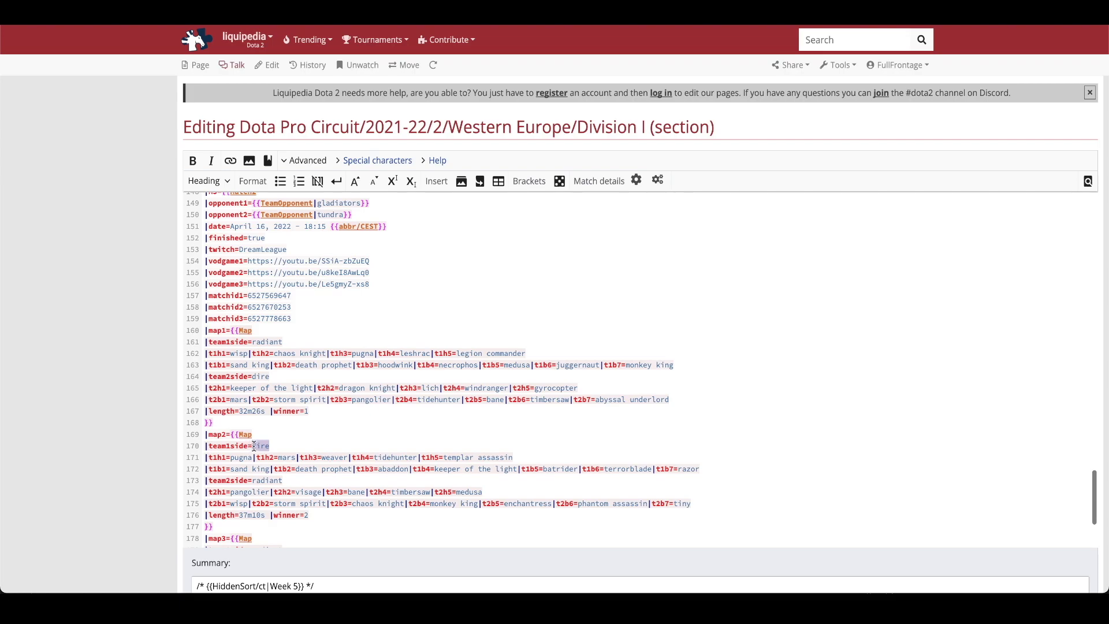
drag(285, 481, 252, 482)
drag(209, 353, 532, 349)
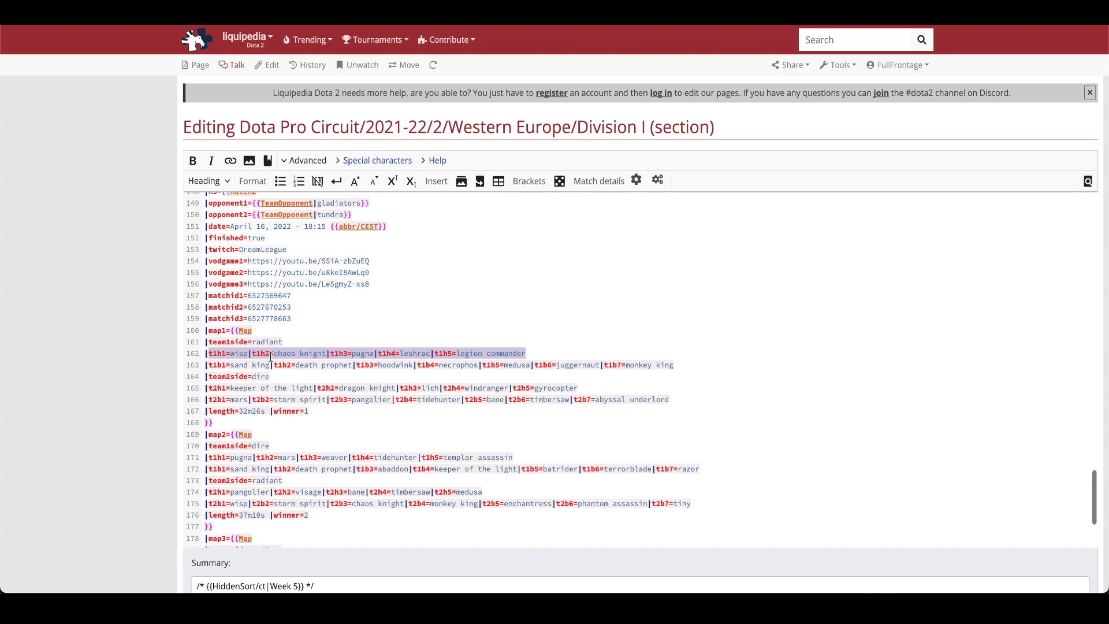
click(384, 367)
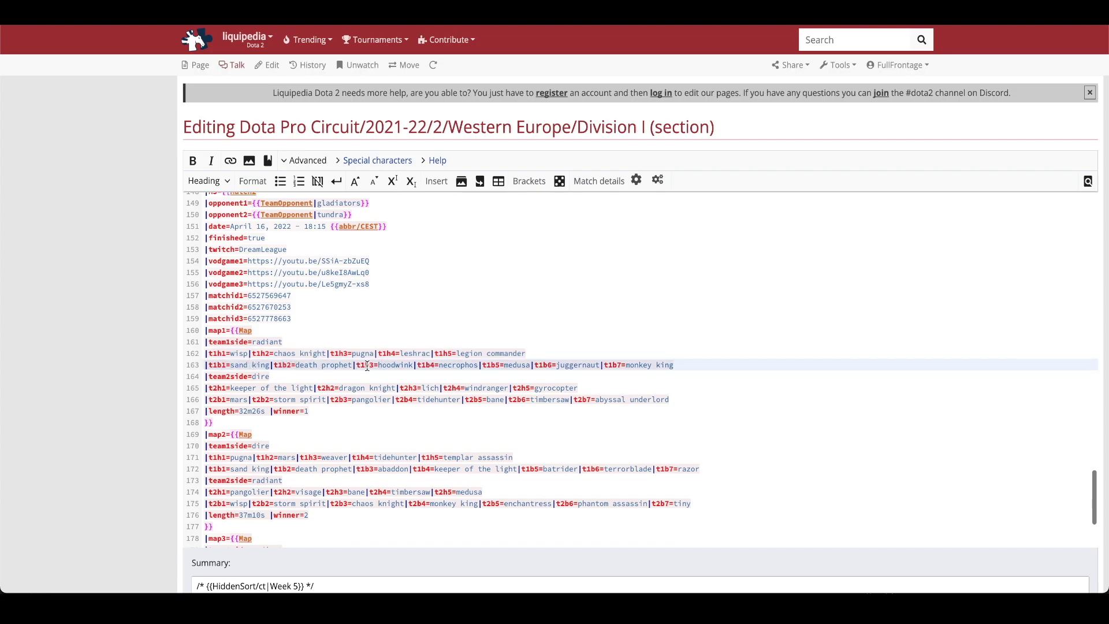
scroll(374, 367, down, 1)
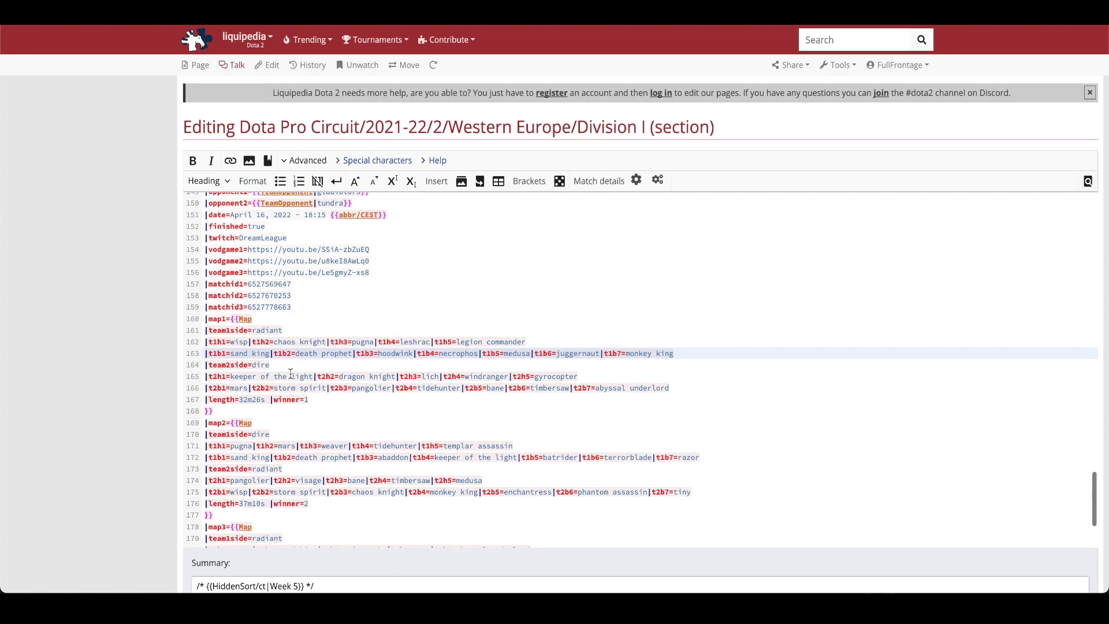
click(231, 378)
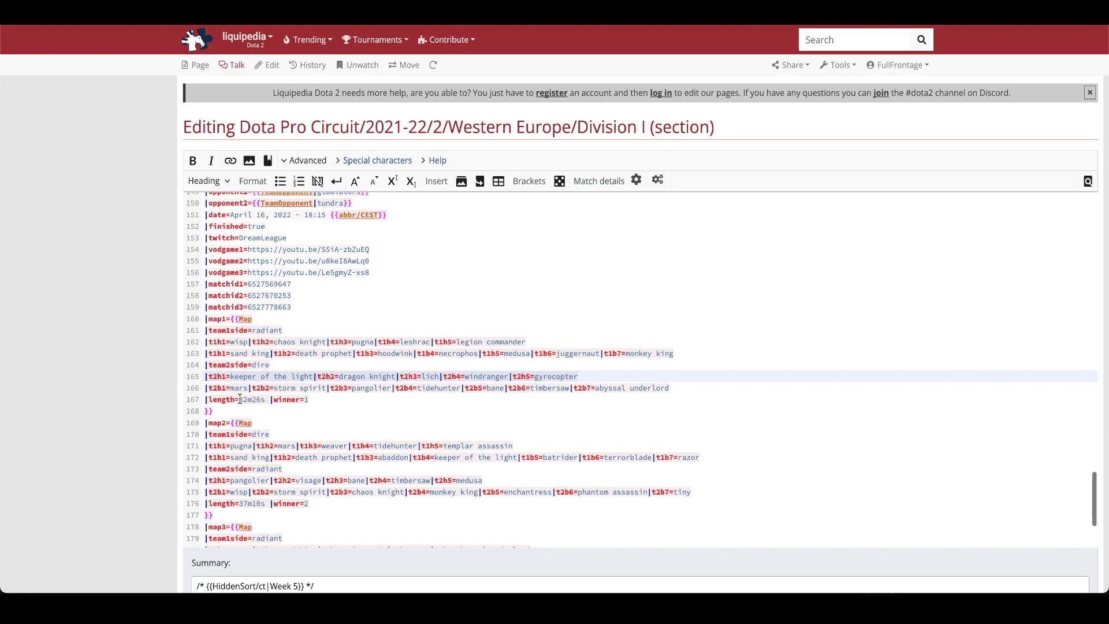
drag(241, 399, 264, 398)
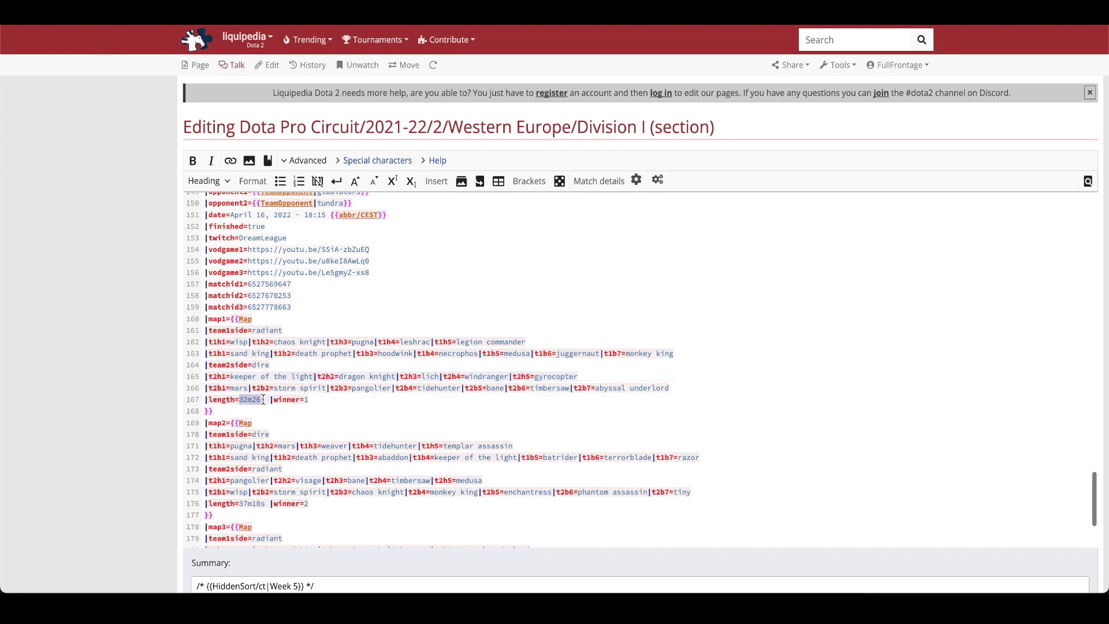
click(316, 400)
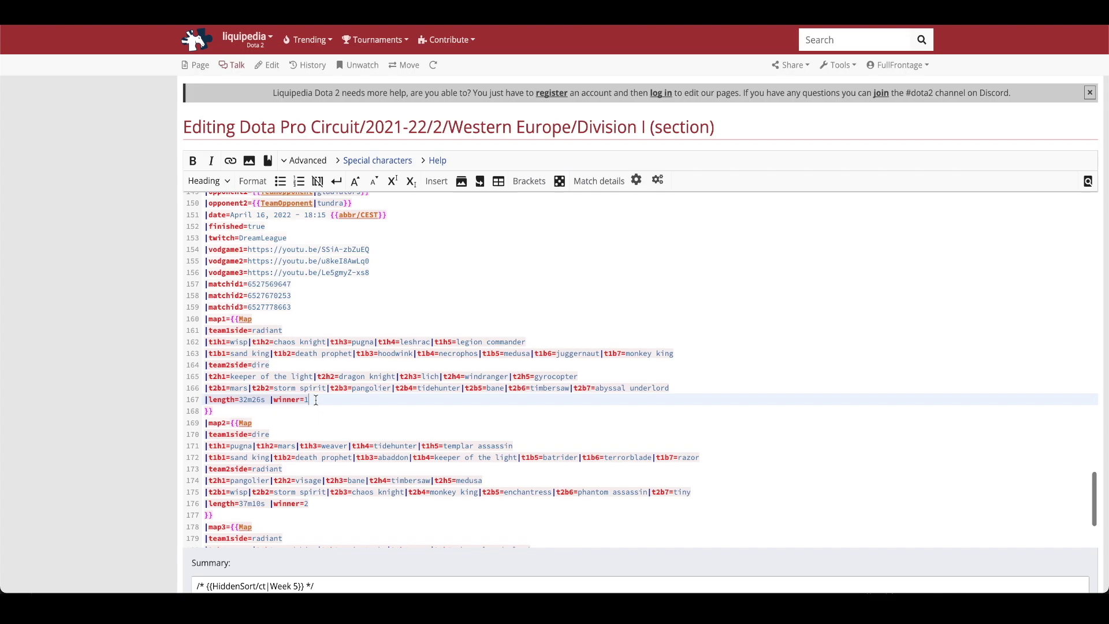
scroll(316, 399, up, 1)
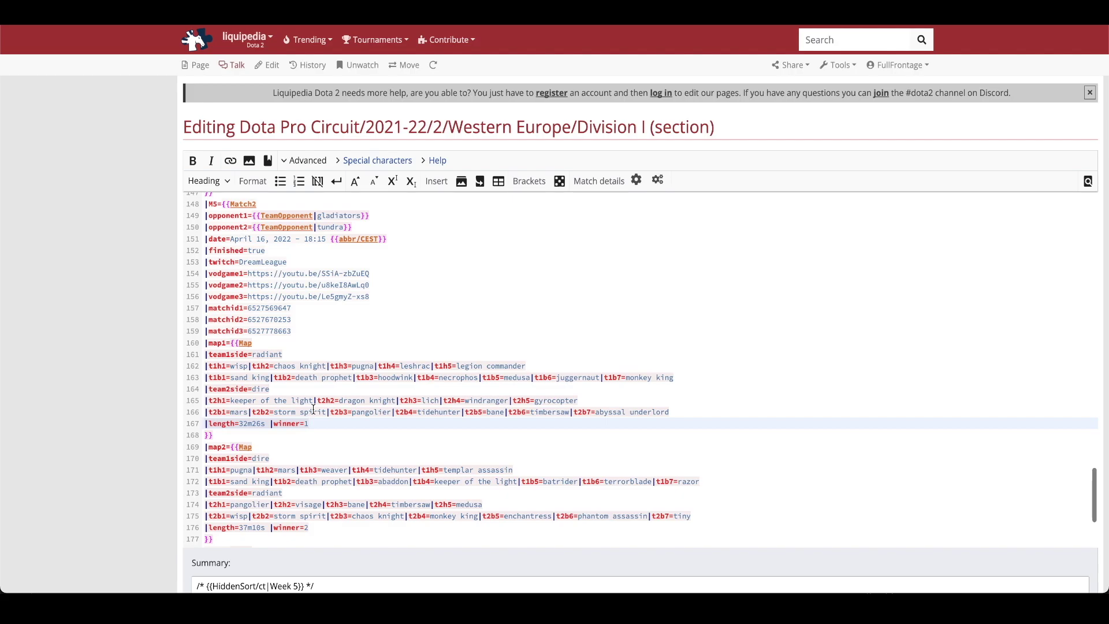
click(326, 530)
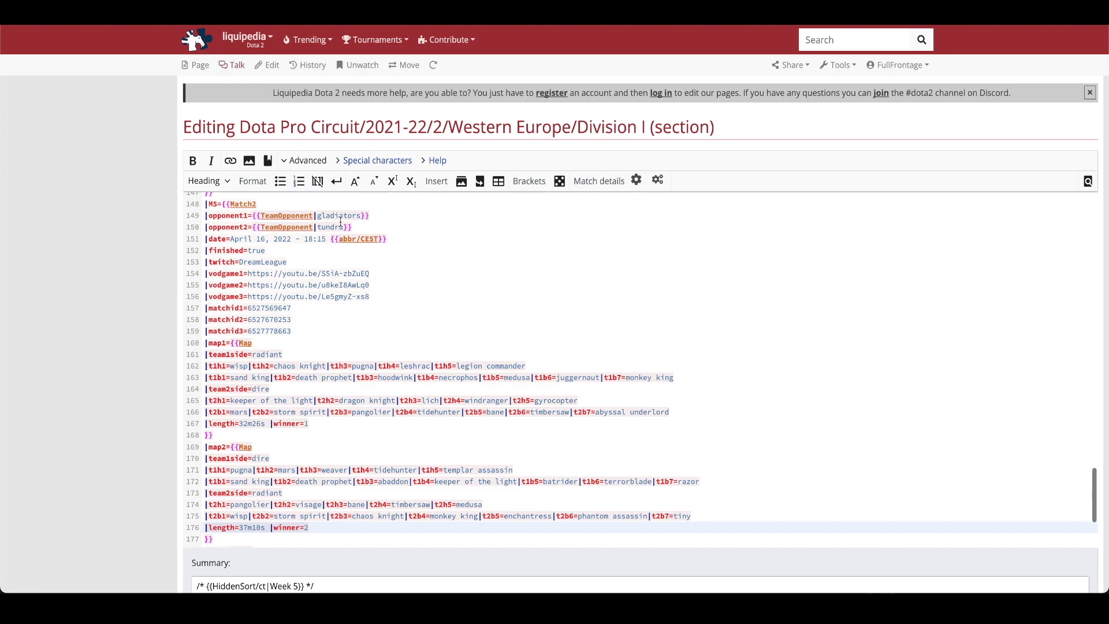
scroll(342, 245, down, 3)
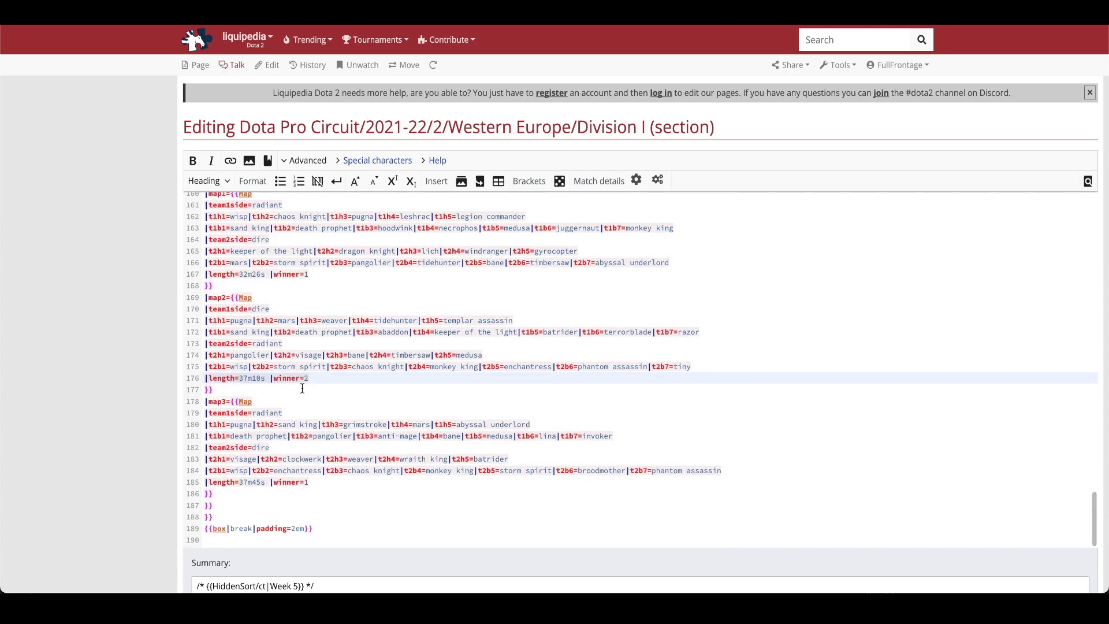
scroll(277, 435, up, 1)
scroll(276, 434, up, 2)
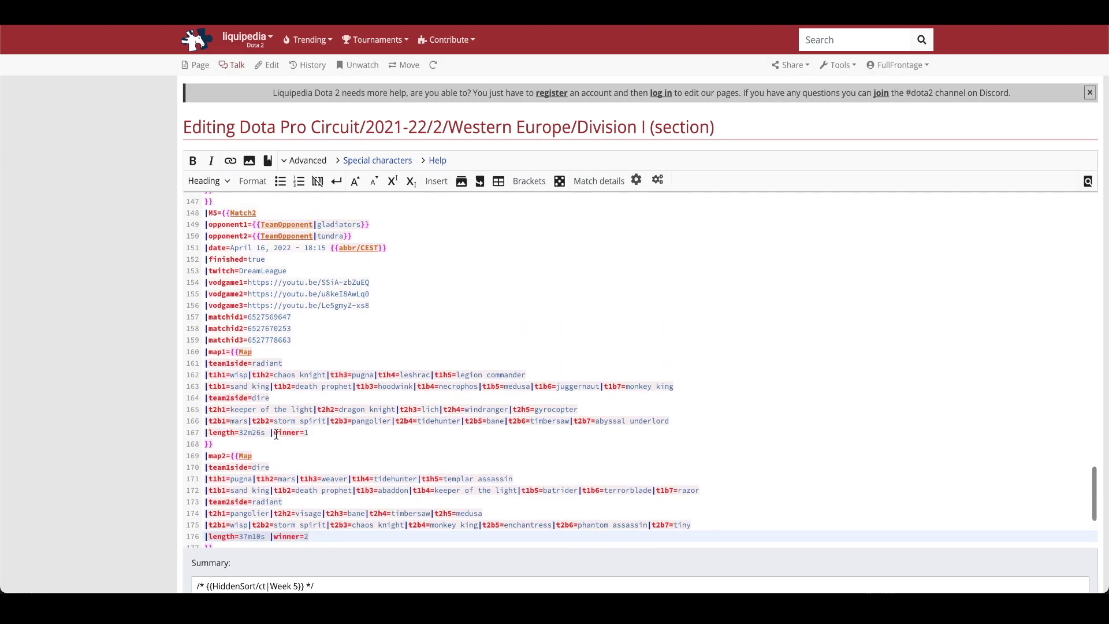
scroll(276, 434, up, 1)
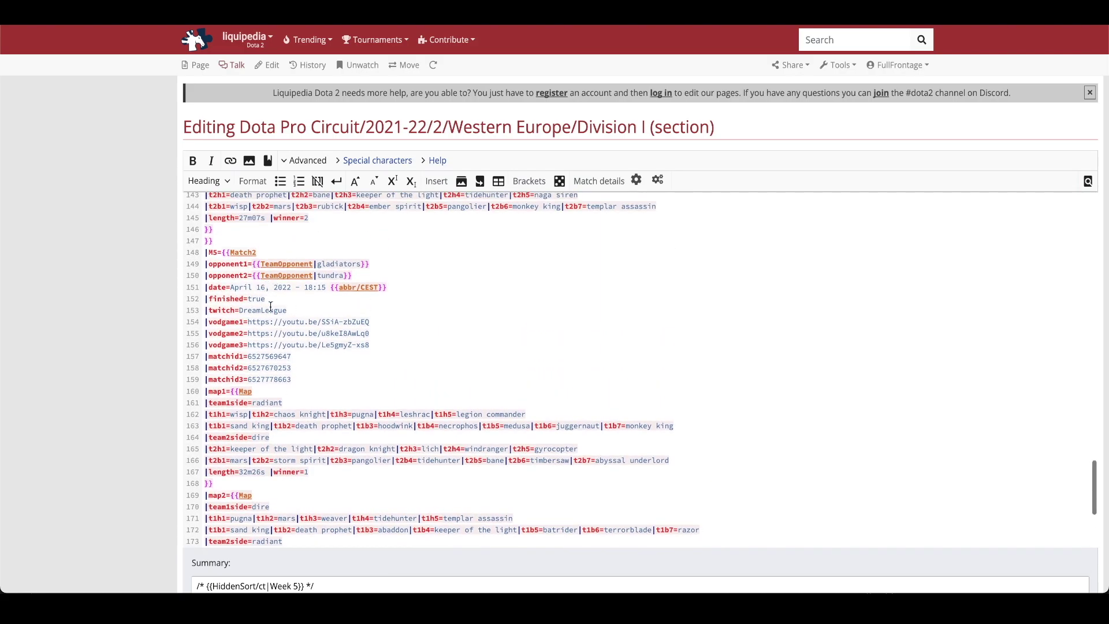
drag(270, 302, 250, 301)
Preview the edited Week 5 match results.
scroll(130, 478, down, 3)
scroll(130, 477, down, 2)
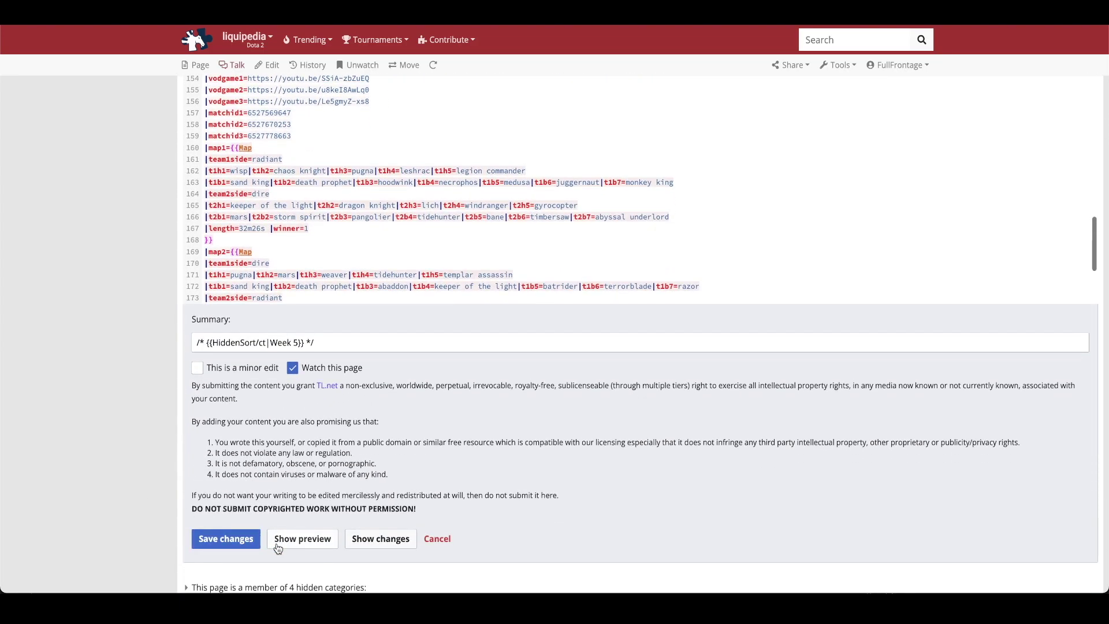
click(279, 548)
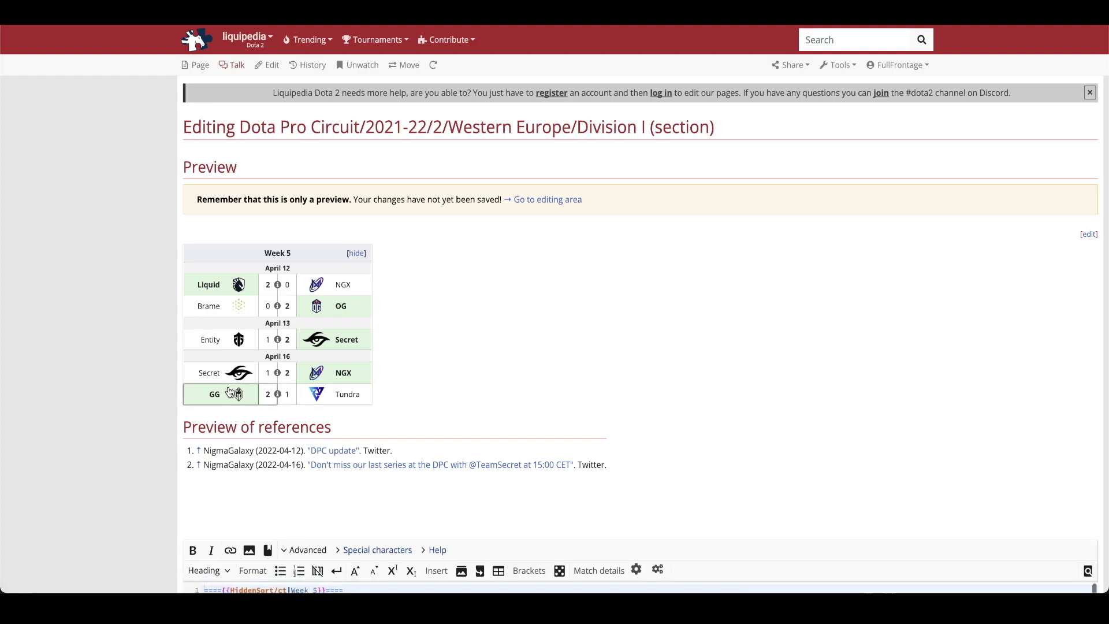
Check the GG vs Tundra match summary, expanding and collapsing the per-game bans.
click(278, 397)
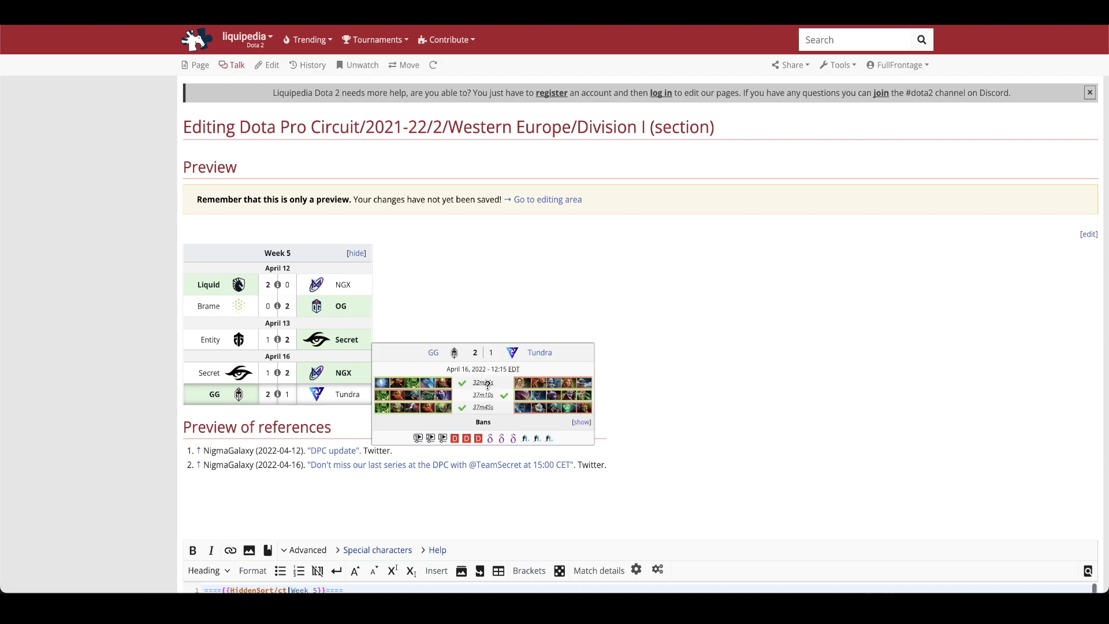
click(580, 423)
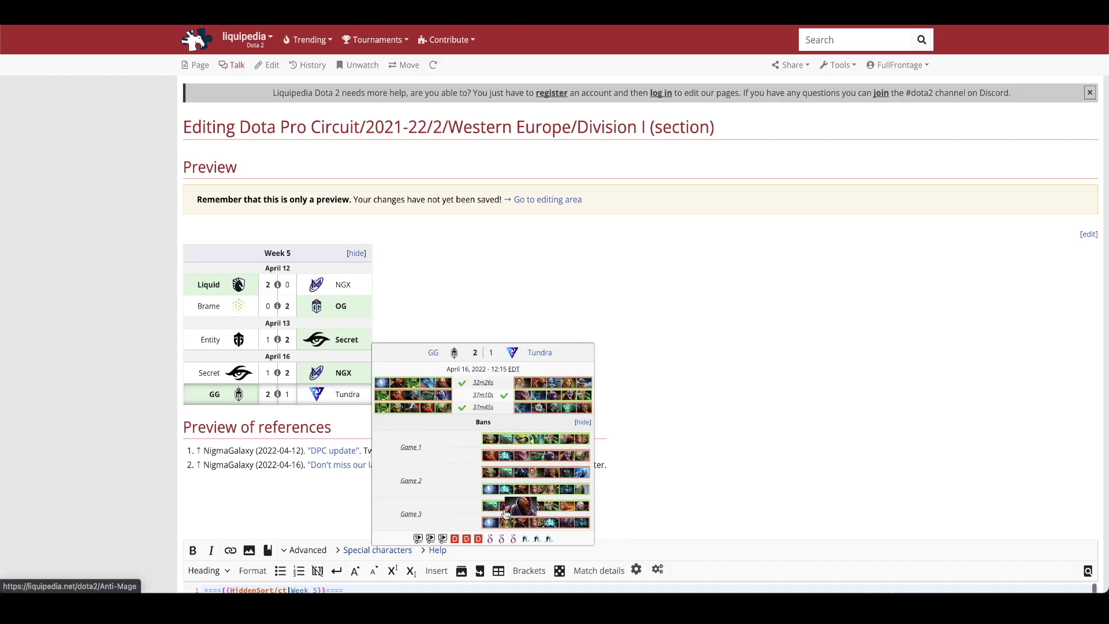
click(583, 422)
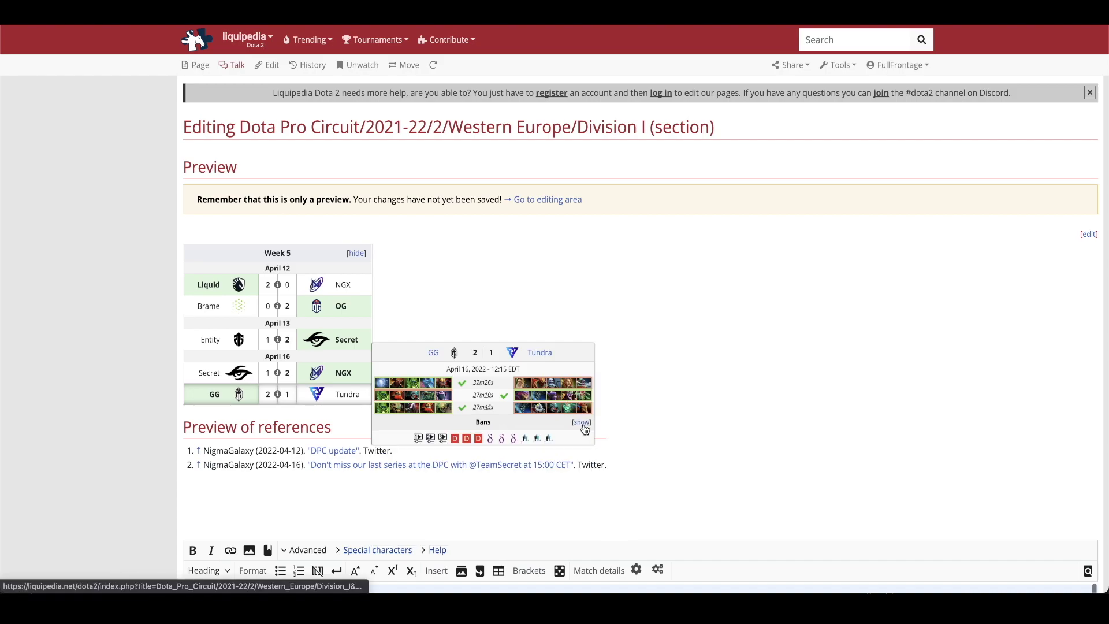
click(620, 385)
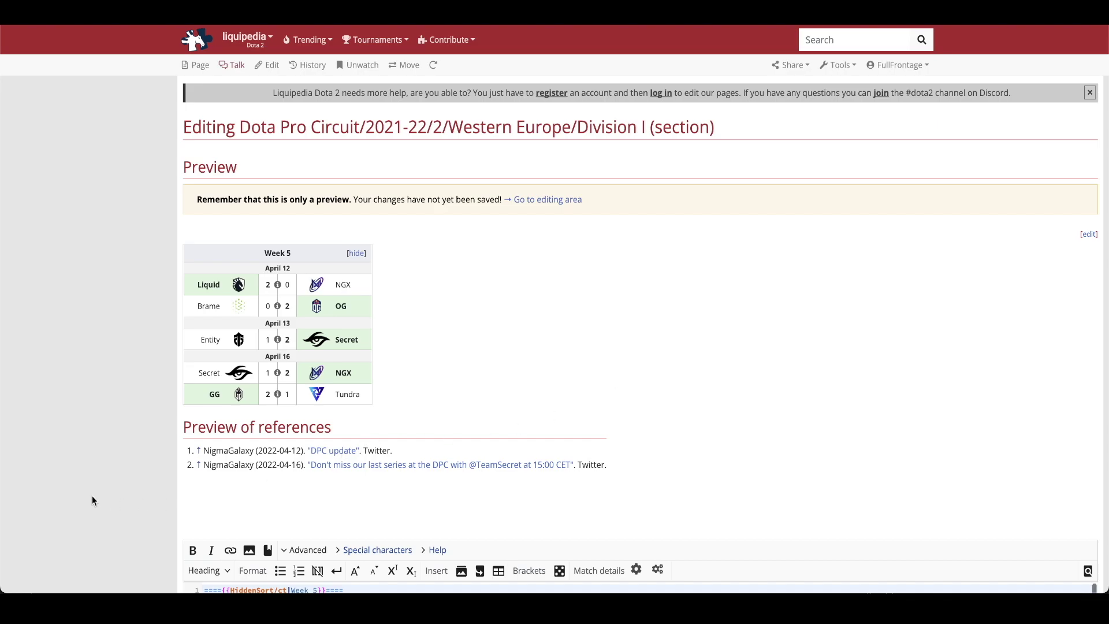
Save the Week 5 section edit.
scroll(93, 496, down, 9)
scroll(92, 496, down, 4)
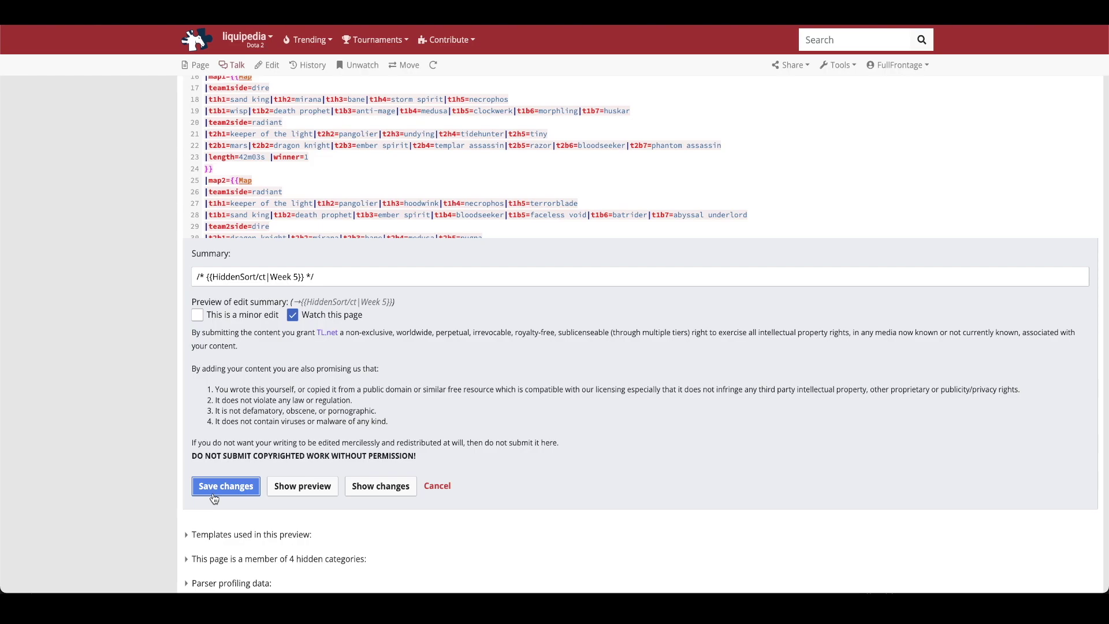
click(214, 499)
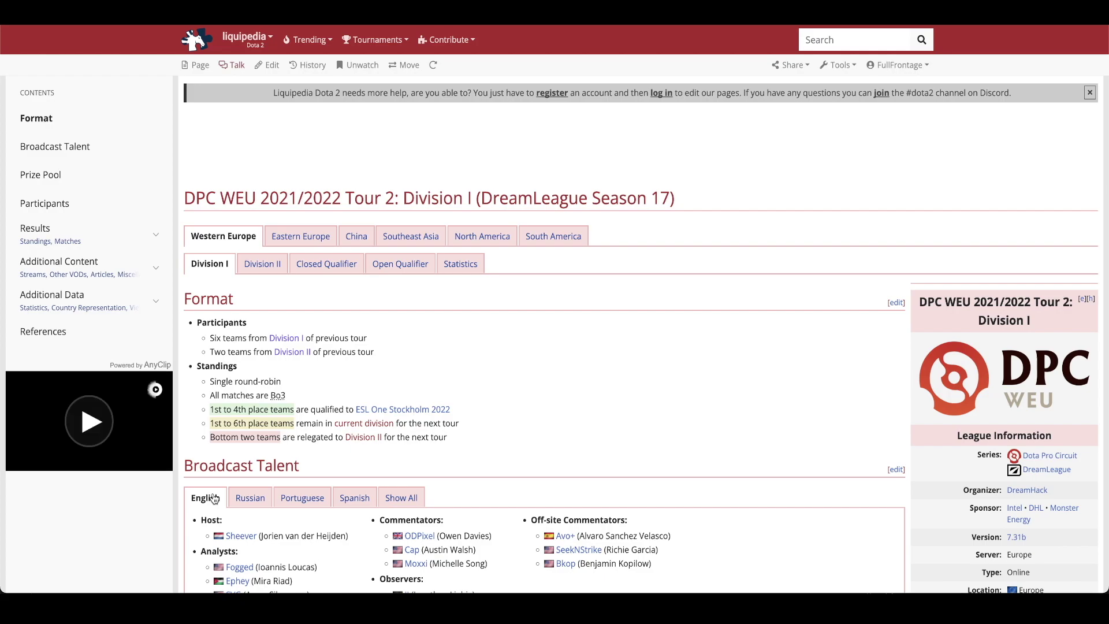